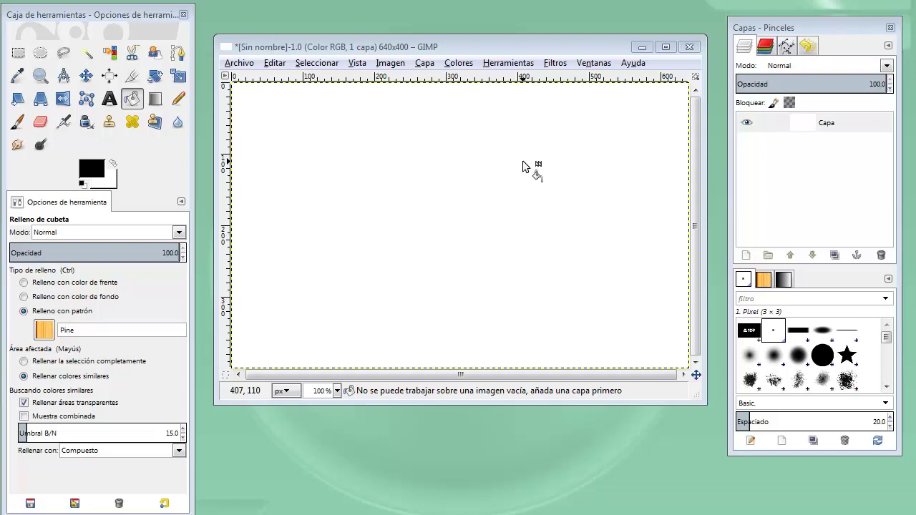
Open the Archivo menu and show the Crear > Temas de páginas web submenu.
{"action": "left_click", "coordinate": [238, 66]}
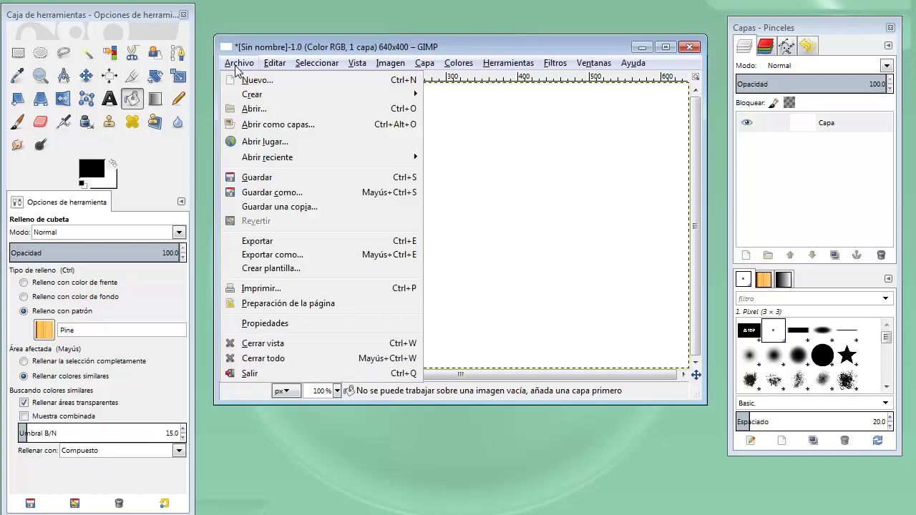
{"action": "mouse_move", "coordinate": [252, 95]}
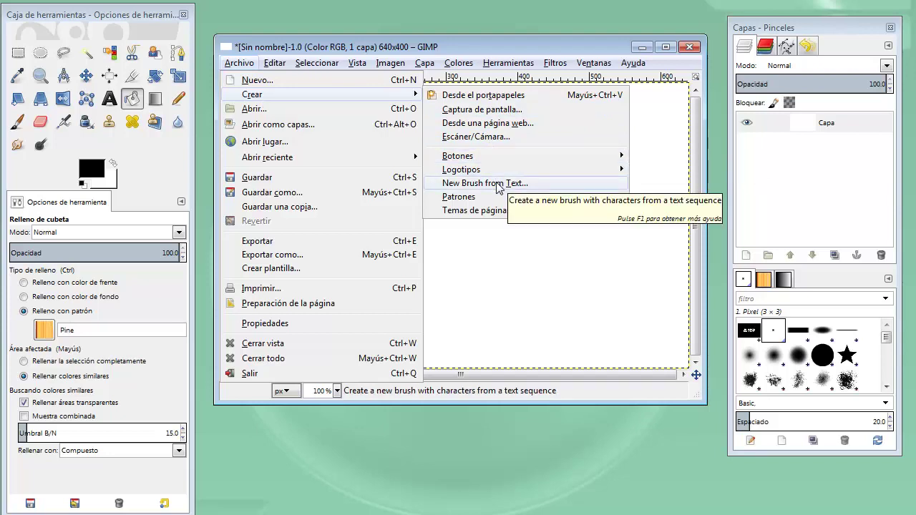
{"action": "mouse_move", "coordinate": [485, 211]}
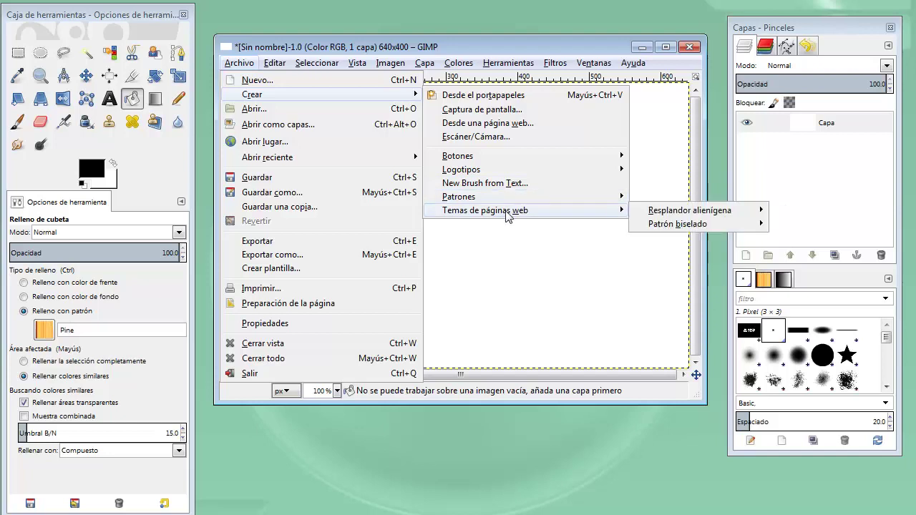
Tear off the Crear submenu into a floating window parked at the lower right.
{"action": "left_click", "coordinate": [521, 249]}
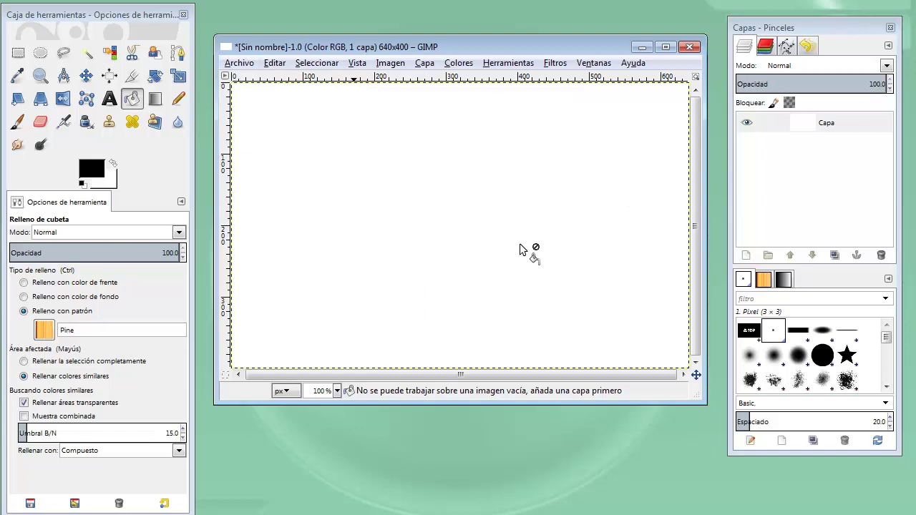
{"action": "right_click", "coordinate": [400, 139]}
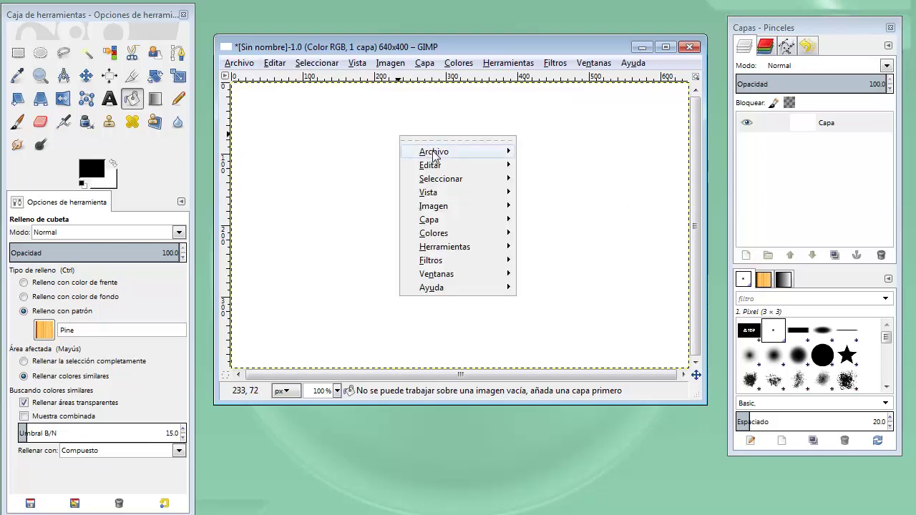
{"action": "mouse_move", "coordinate": [434, 151]}
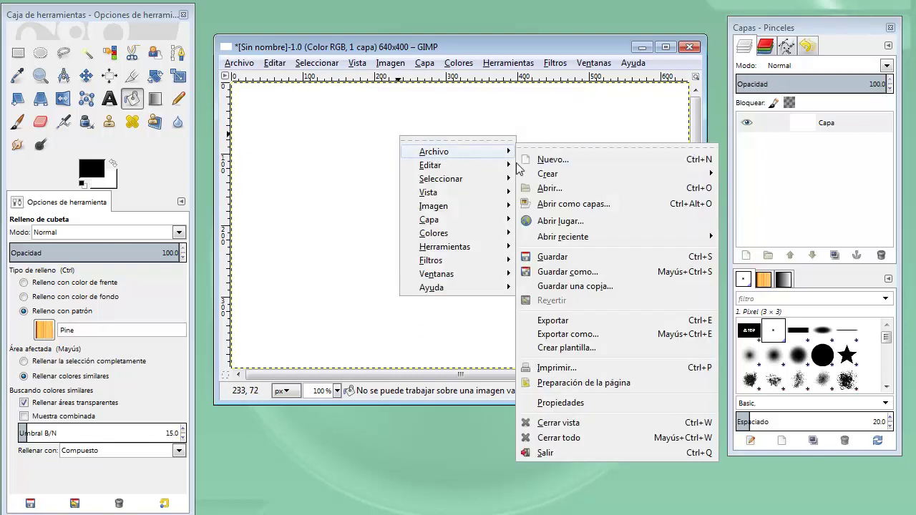
{"action": "mouse_move", "coordinate": [549, 174]}
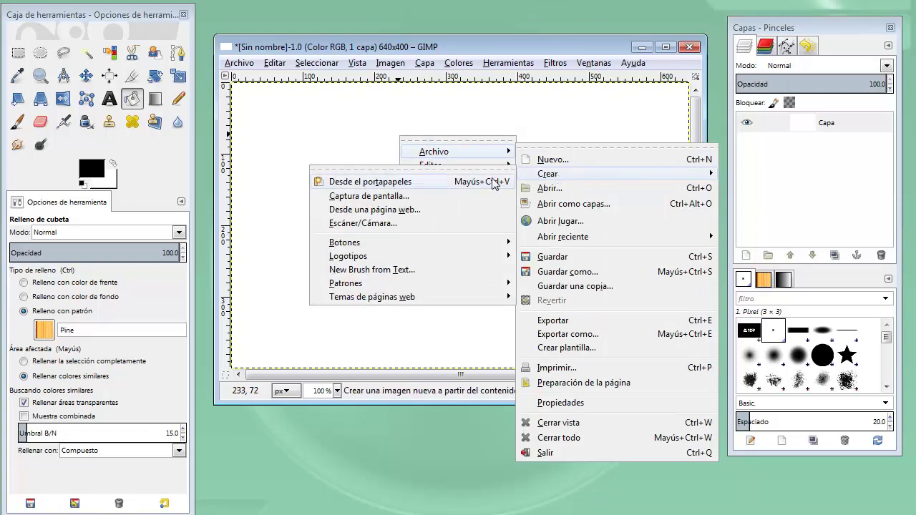
{"action": "left_click", "coordinate": [464, 169]}
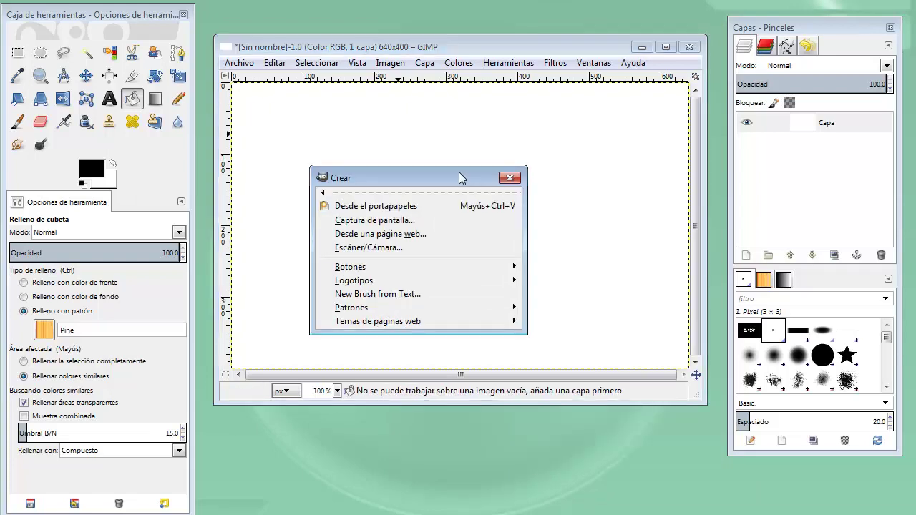
{"action": "left_click_drag", "start_coordinate": [462, 177], "coordinate": [625, 350]}
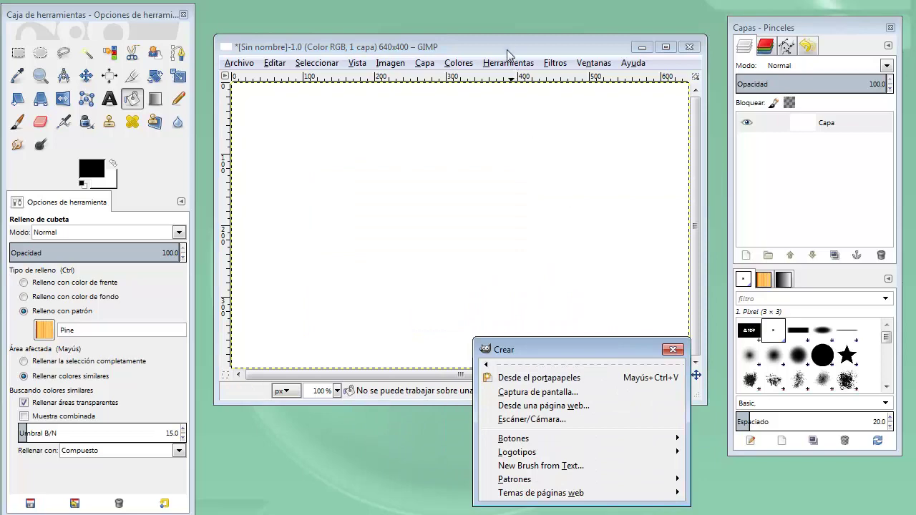
{"action": "left_click_drag", "start_coordinate": [512, 47], "coordinate": [463, 20]}
{"action": "left_click", "coordinate": [656, 405]}
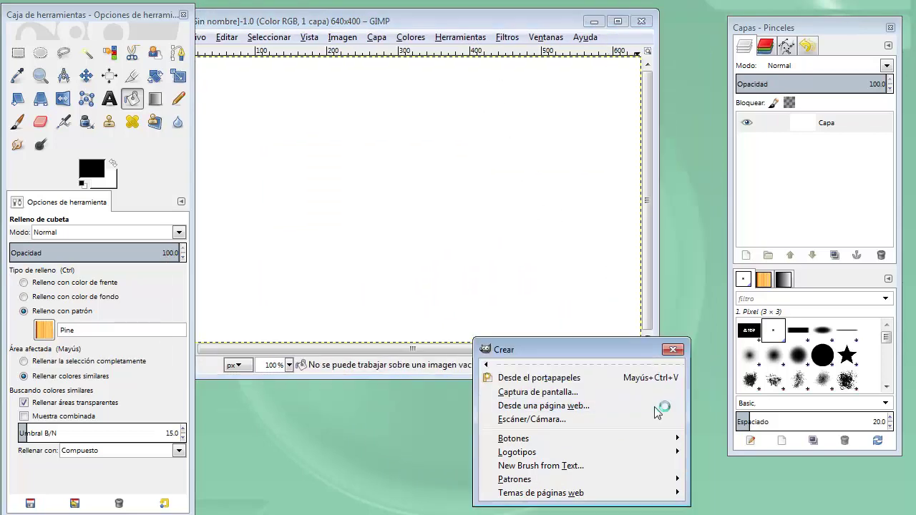
{"action": "left_click", "coordinate": [587, 342]}
Generate a yellow 'Botón redondo' round button using the script's default settings.
{"action": "mouse_move", "coordinate": [585, 349]}
{"action": "left_mouse_down"}
{"action": "mouse_move", "coordinate": [622, 367]}
{"action": "mouse_move", "coordinate": [603, 361]}
{"action": "left_mouse_up"}
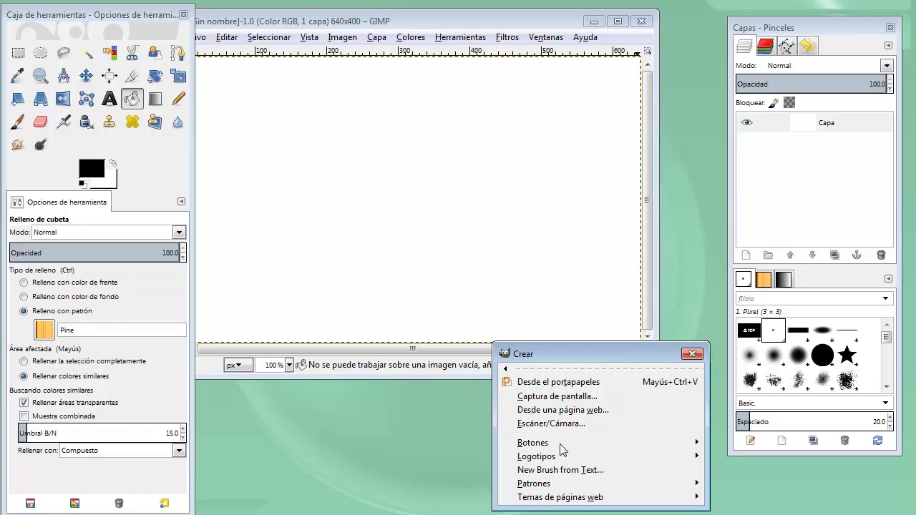
{"action": "mouse_move", "coordinate": [533, 438]}
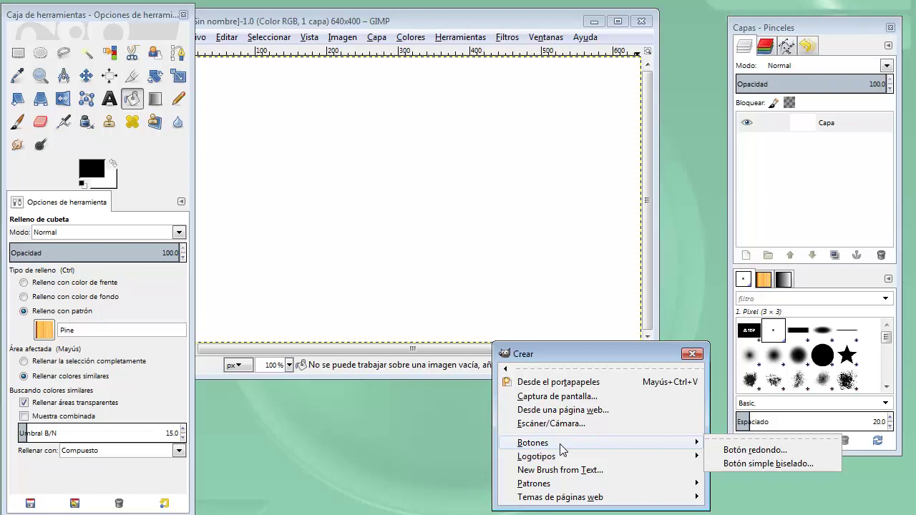
{"action": "left_click", "coordinate": [740, 450]}
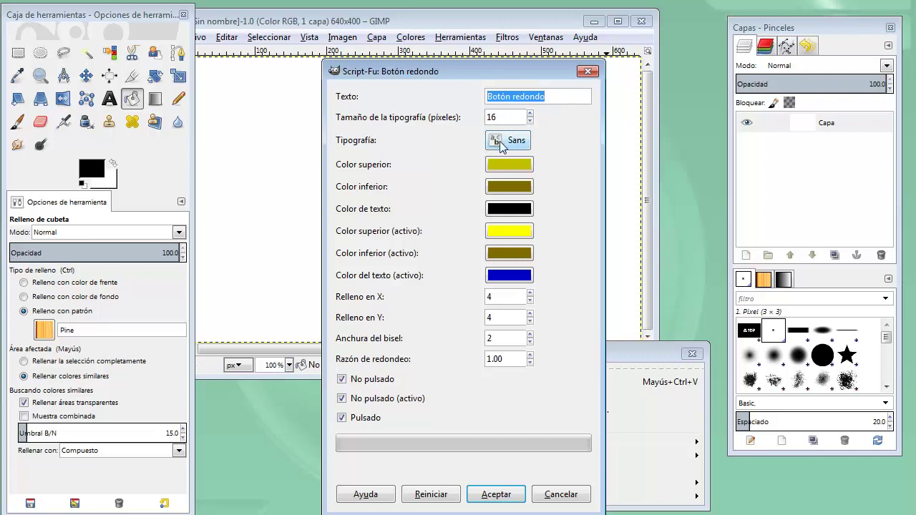
{"action": "left_click", "coordinate": [494, 495]}
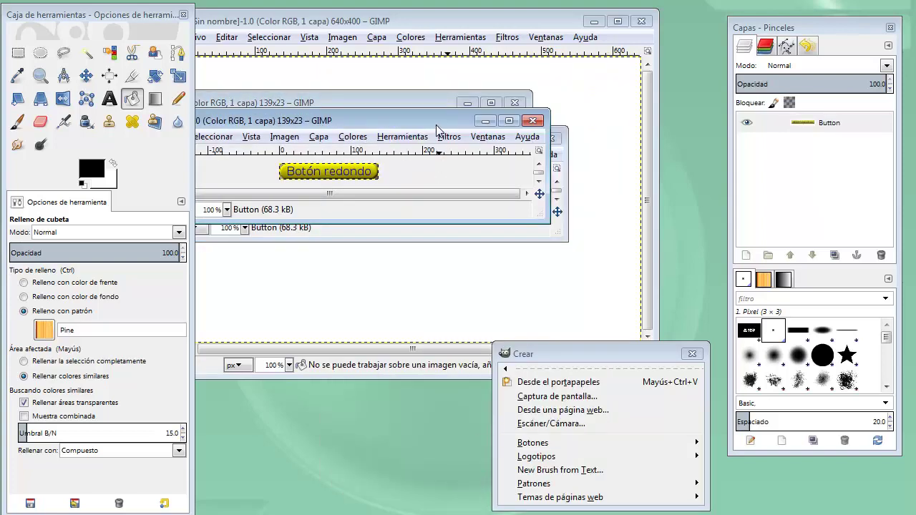
Close every Botón redondo image with Descartar cambios, leaving only the blank 640×400 canvas.
{"action": "left_click_drag", "start_coordinate": [440, 123], "coordinate": [521, 236]}
{"action": "left_click_drag", "start_coordinate": [337, 108], "coordinate": [527, 102]}
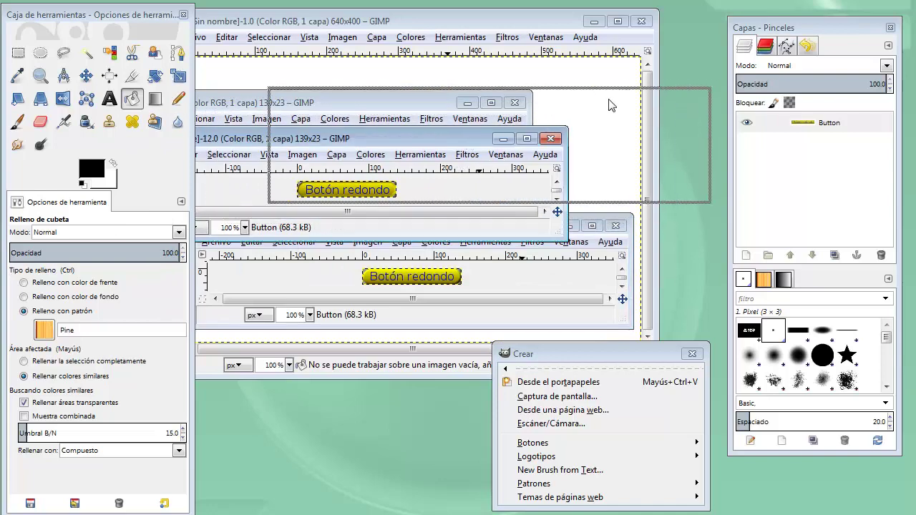
{"action": "left_click", "coordinate": [265, 107]}
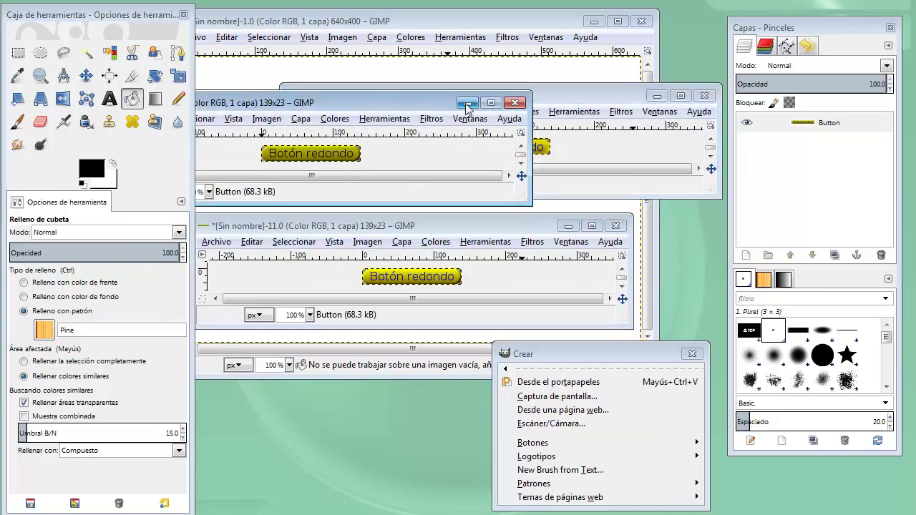
{"action": "left_click", "coordinate": [514, 104]}
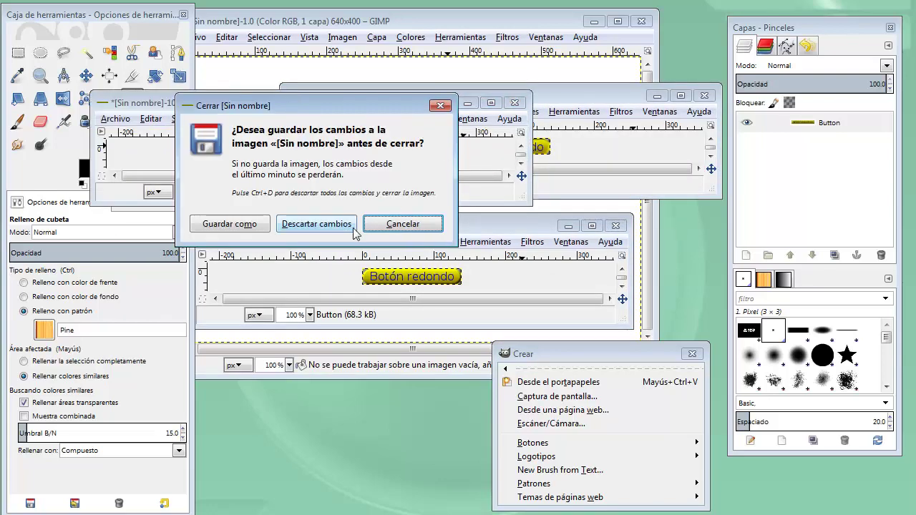
{"action": "left_click", "coordinate": [329, 227]}
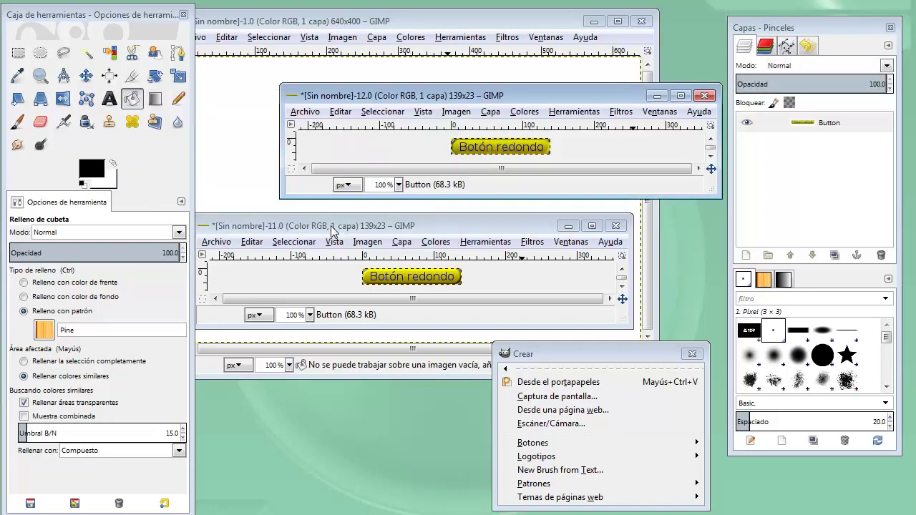
{"action": "left_click", "coordinate": [705, 96]}
{"action": "left_click", "coordinate": [499, 214]}
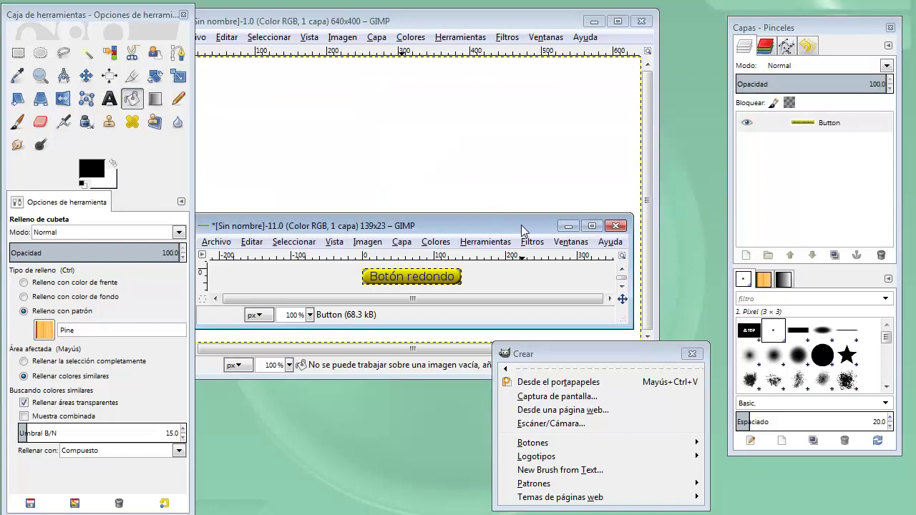
{"action": "left_click_drag", "start_coordinate": [522, 226], "coordinate": [562, 184]}
{"action": "left_click", "coordinate": [655, 179]}
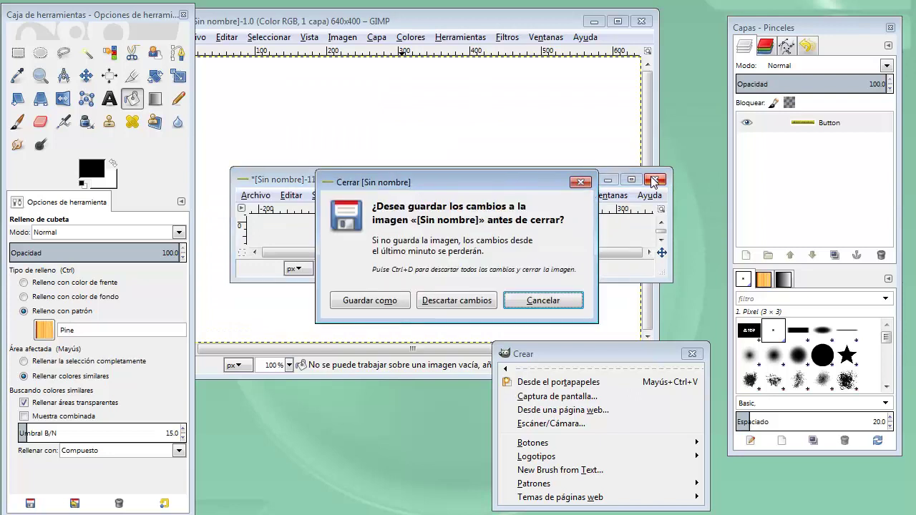
{"action": "left_click", "coordinate": [447, 300]}
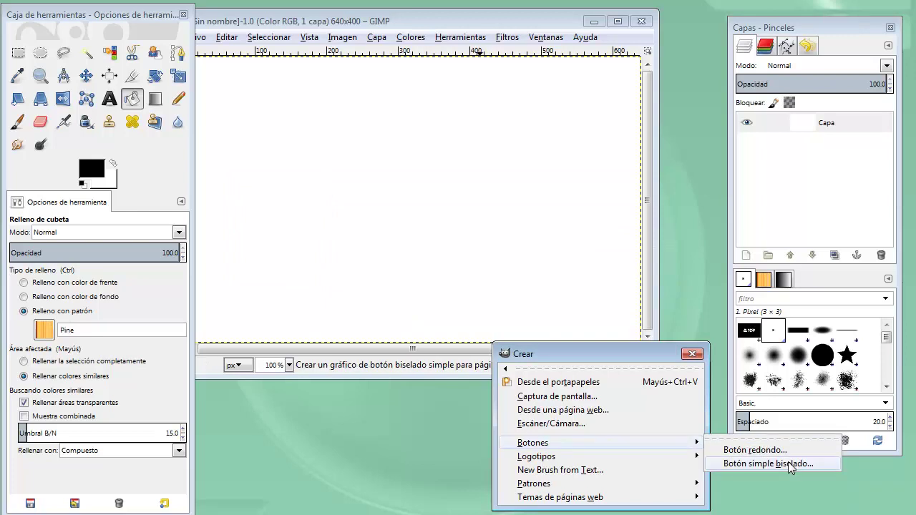
Generate a 130×23 'Simple biselado' bevelled button with defaults, then close it unsaved.
{"action": "left_click", "coordinate": [788, 463]}
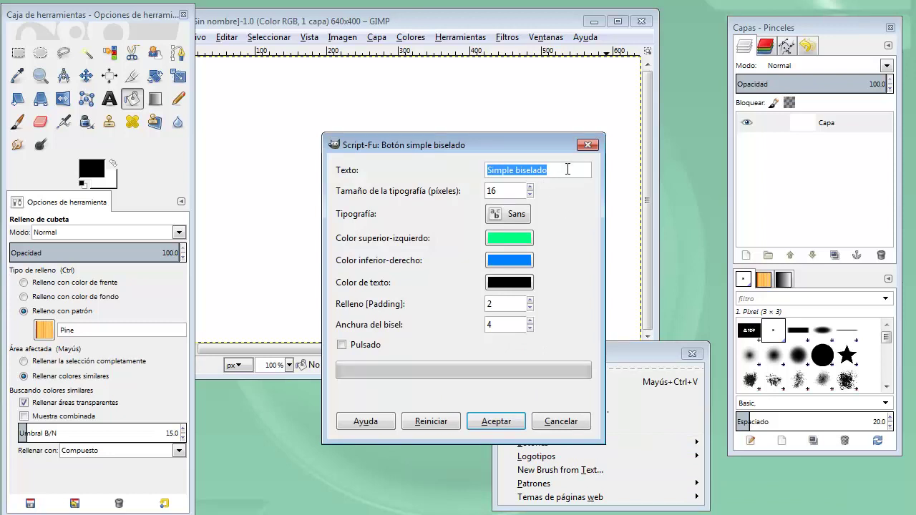
{"action": "left_click", "coordinate": [494, 422]}
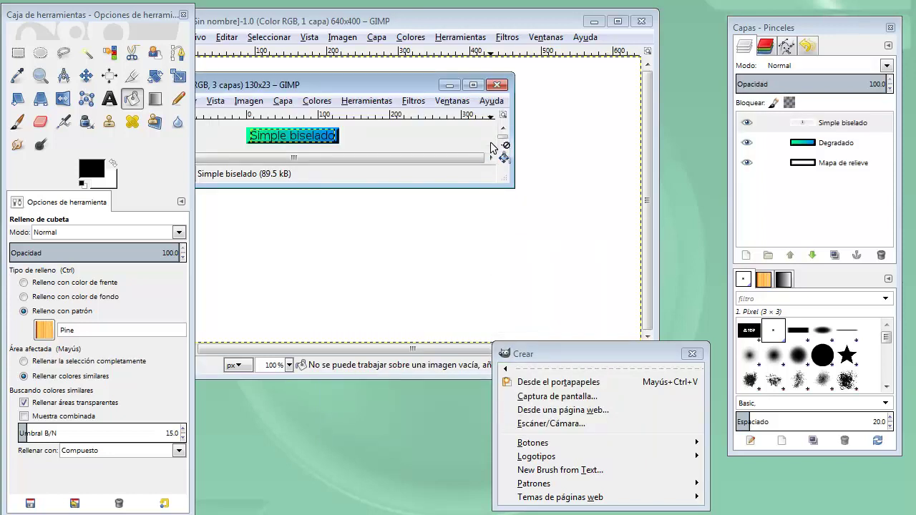
{"action": "left_click", "coordinate": [497, 84]}
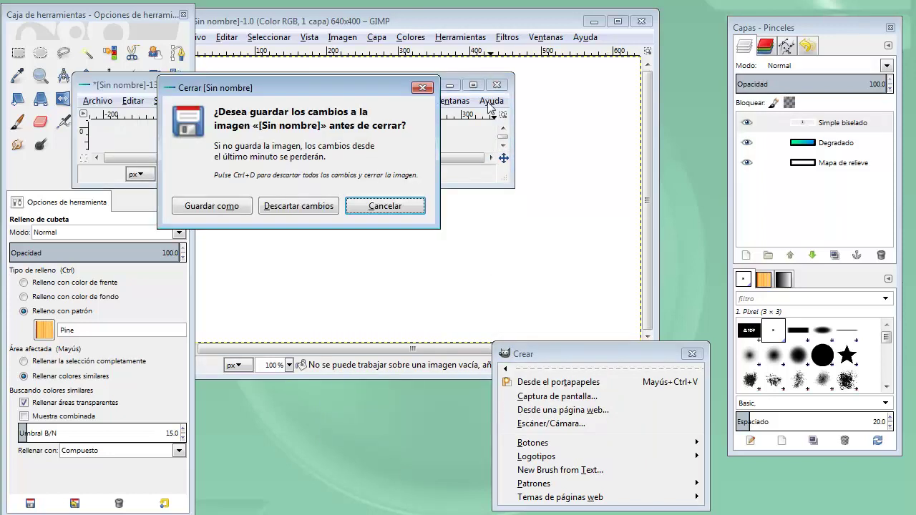
{"action": "left_click", "coordinate": [299, 209]}
{"action": "mouse_move", "coordinate": [536, 457]}
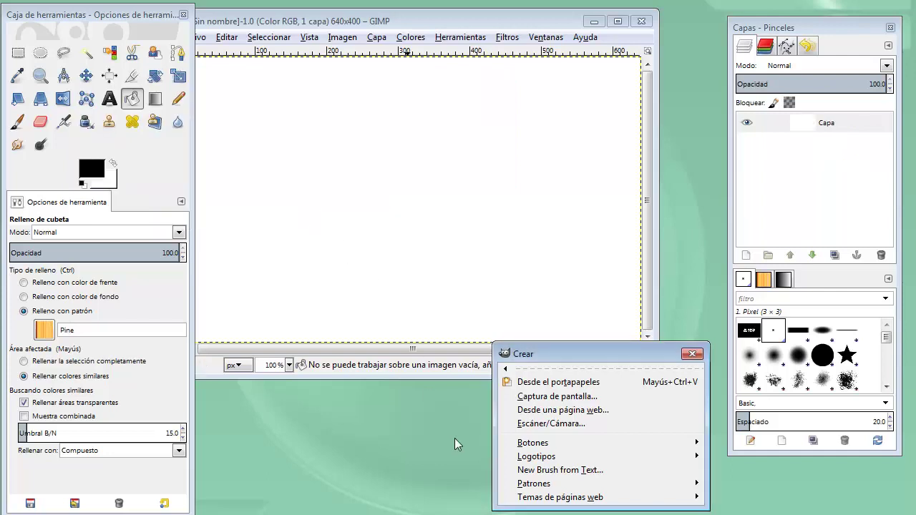
Create a 62×62 Sans 50 px brush from 'Este es el programa GIMP' and select it.
{"action": "left_click", "coordinate": [546, 472]}
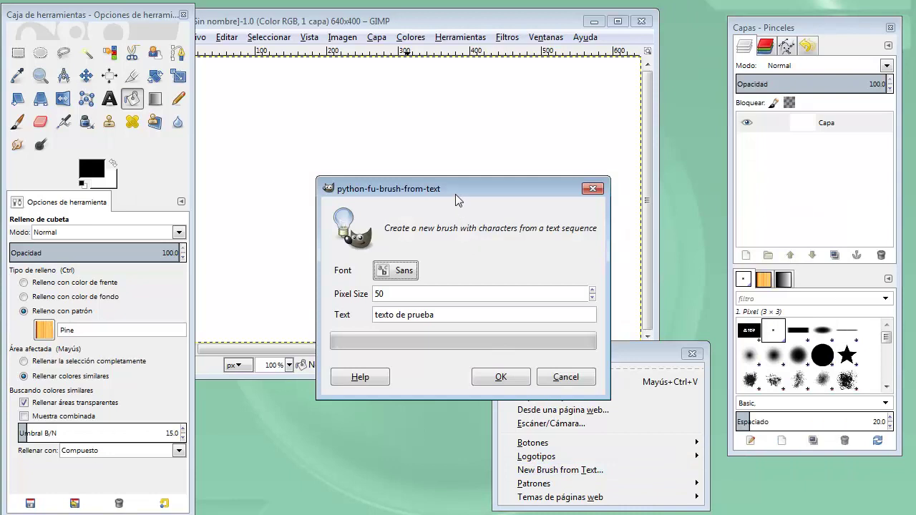
{"action": "left_click_drag", "start_coordinate": [456, 193], "coordinate": [451, 133]}
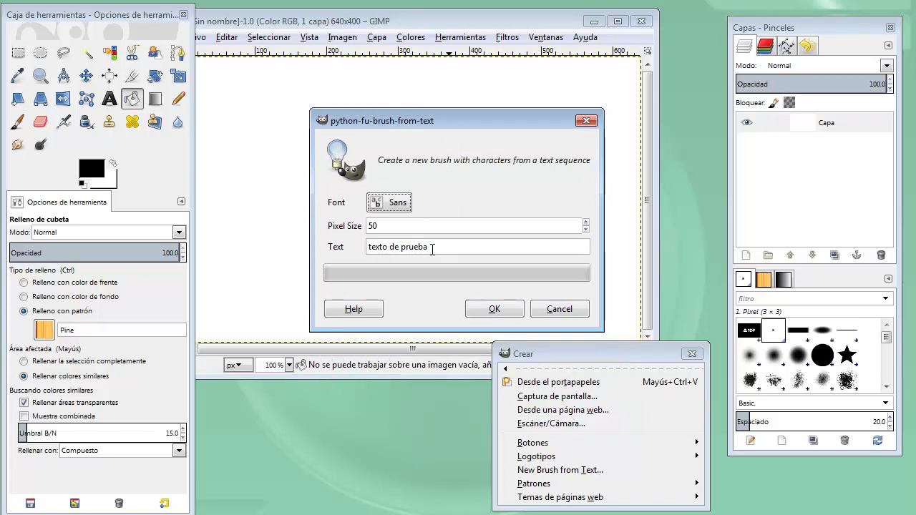
{"action": "left_click_drag", "start_coordinate": [429, 247], "coordinate": [315, 249]}
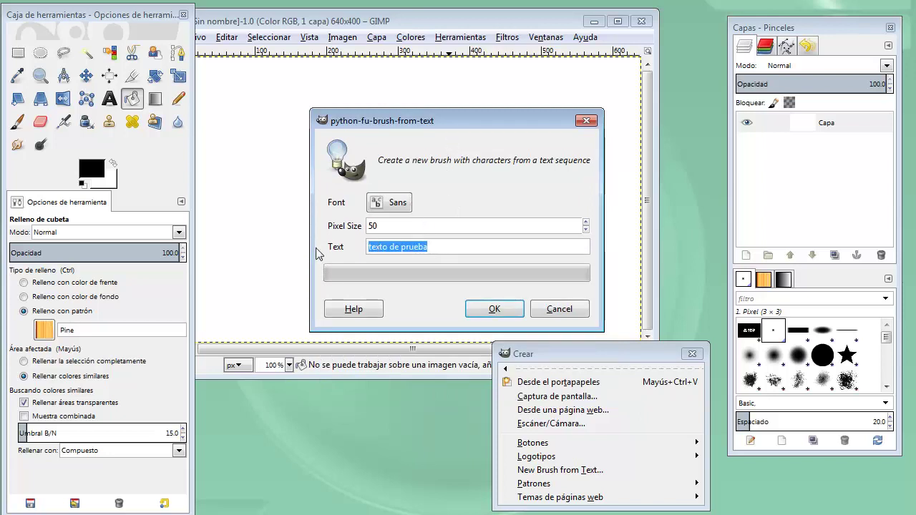
{"action": "type", "text": "Este es"}
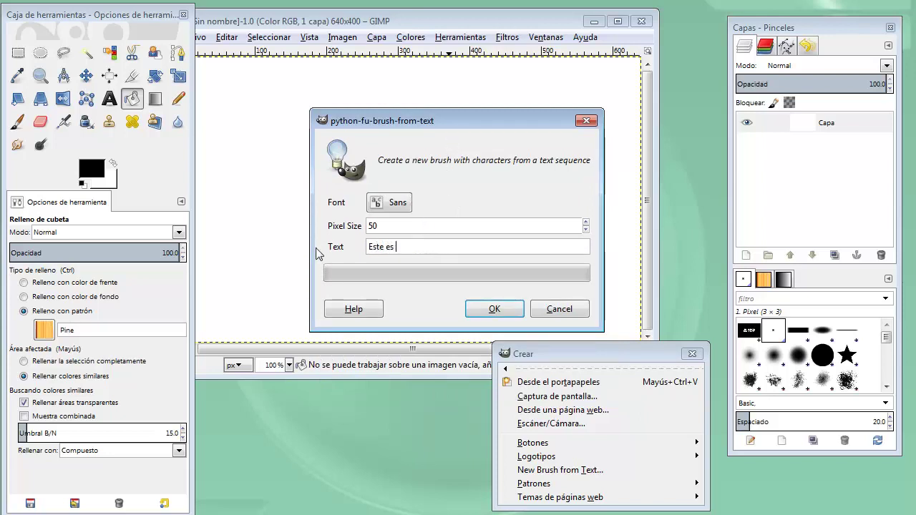
{"action": "type", "text": " el programa"}
{"action": "type", "text": " GIMP"}
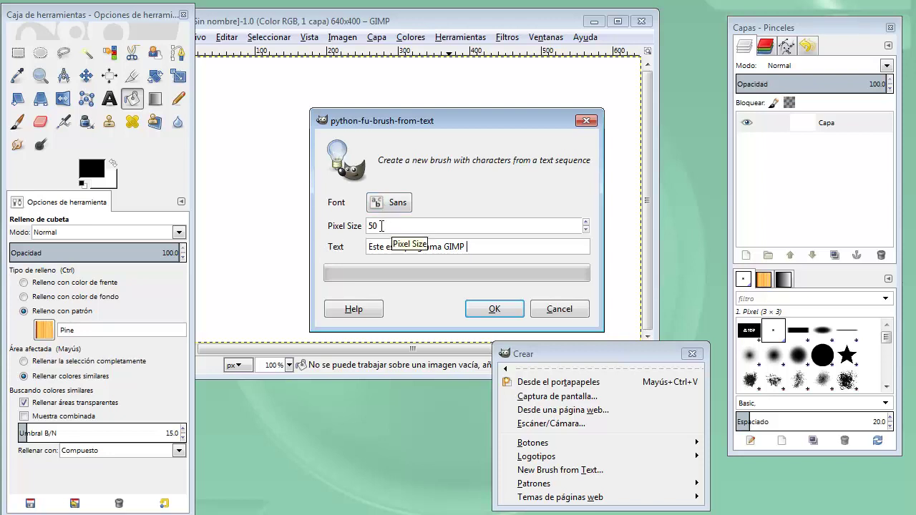
{"action": "left_click", "coordinate": [493, 313]}
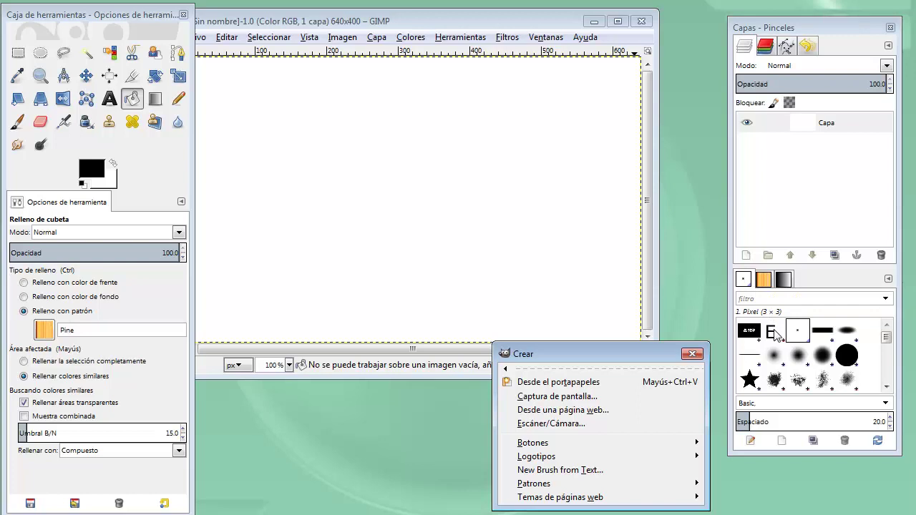
{"action": "left_click", "coordinate": [776, 330]}
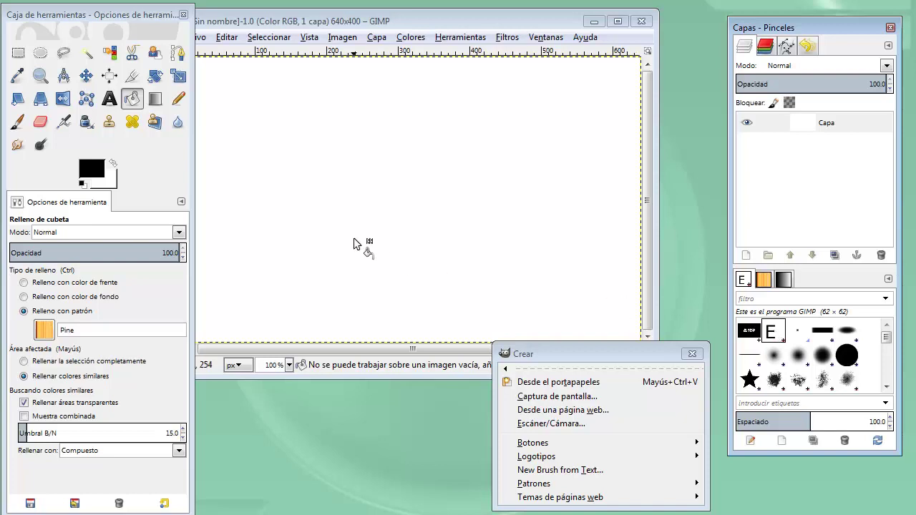
Try the text brush with a looping Pencil stroke, then undo it with Ctrl+Z.
{"action": "left_click", "coordinate": [179, 100]}
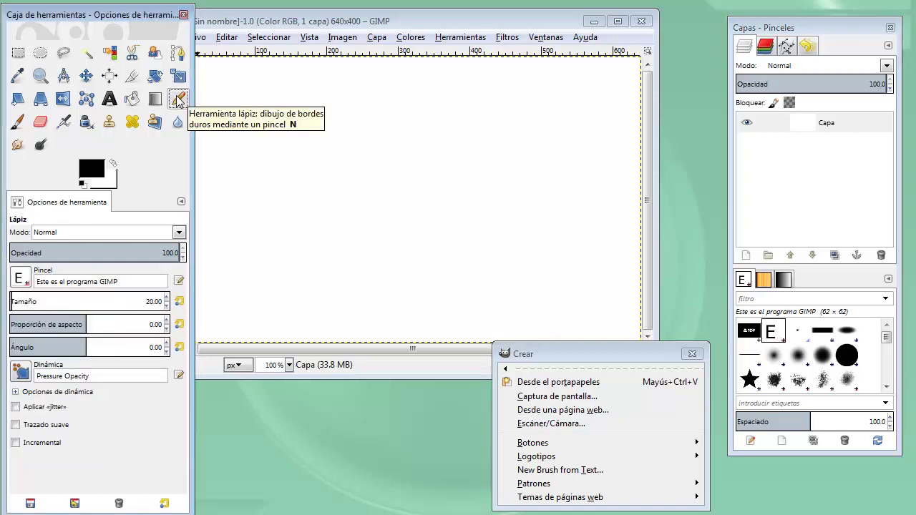
{"action": "mouse_move", "coordinate": [215, 97]}
{"action": "left_mouse_down"}
{"action": "mouse_move", "coordinate": [422, 123]}
{"action": "mouse_move", "coordinate": [446, 164]}
{"action": "mouse_move", "coordinate": [358, 194]}
{"action": "mouse_move", "coordinate": [252, 212]}
{"action": "mouse_move", "coordinate": [284, 267]}
{"action": "mouse_move", "coordinate": [546, 211]}
{"action": "mouse_move", "coordinate": [481, 293]}
{"action": "mouse_move", "coordinate": [344, 303]}
{"action": "mouse_move", "coordinate": [262, 322]}
{"action": "mouse_move", "coordinate": [538, 316]}
{"action": "left_mouse_up"}
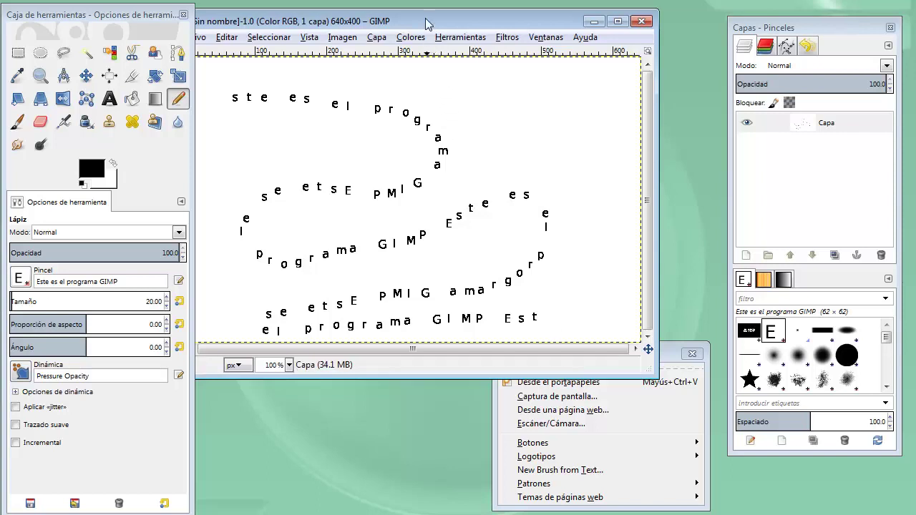
{"action": "left_click_drag", "start_coordinate": [427, 18], "coordinate": [474, 14]}
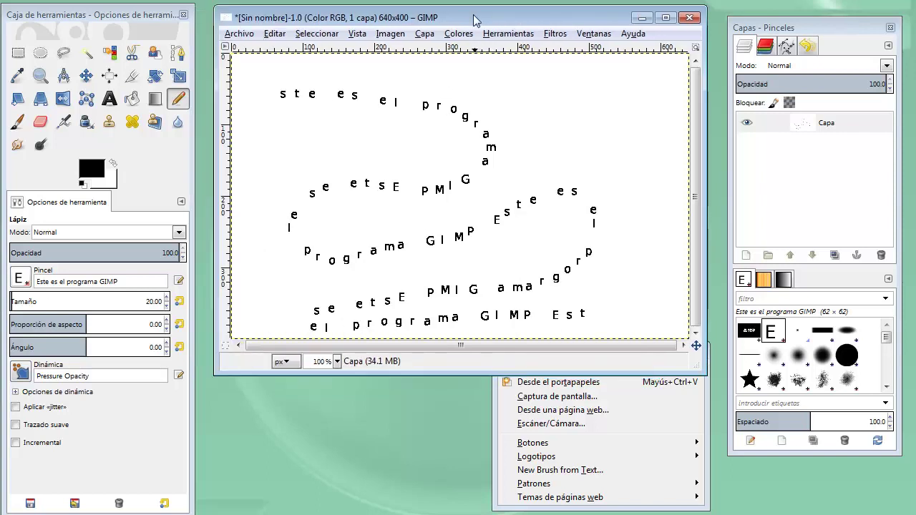
{"action": "key", "text": "ctrl+z"}
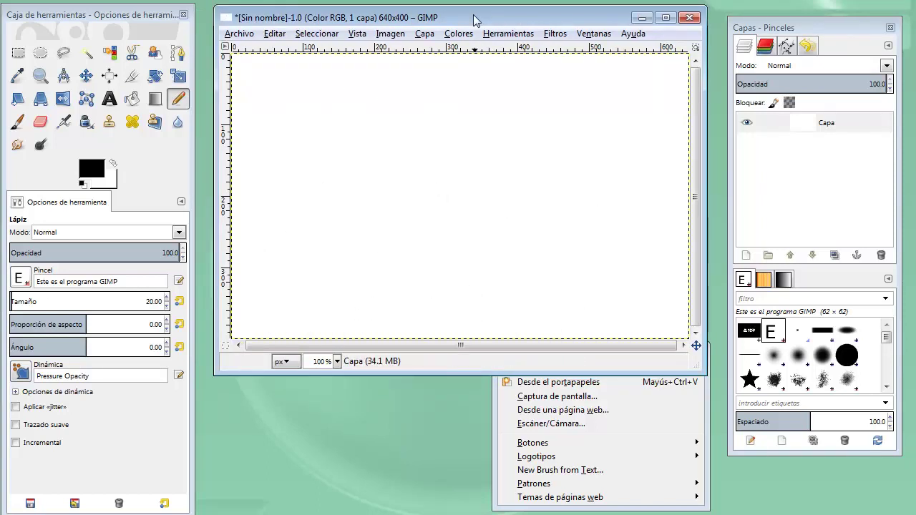
{"action": "left_click", "coordinate": [573, 489]}
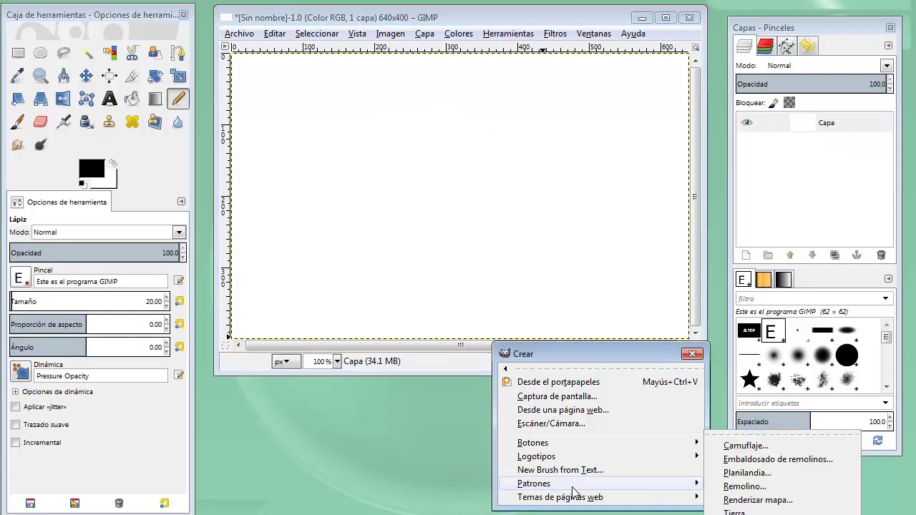
{"action": "left_click", "coordinate": [747, 446]}
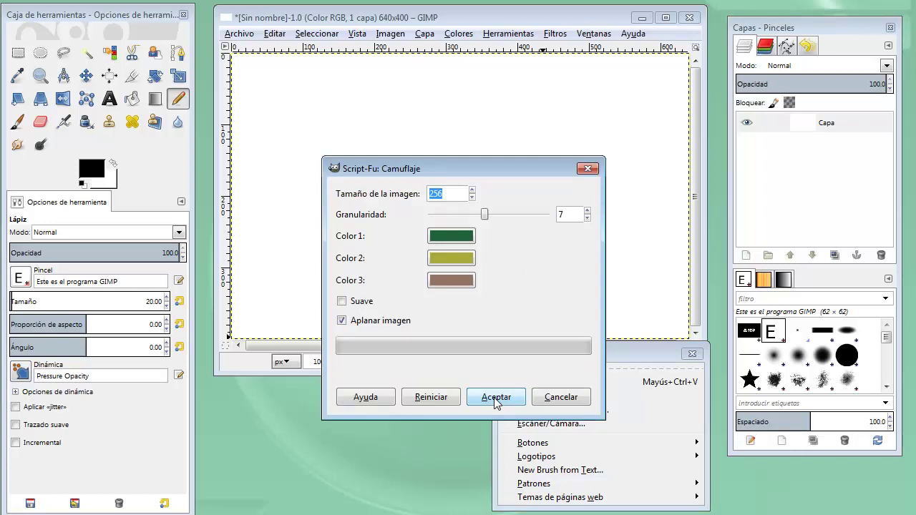
{"action": "left_click", "coordinate": [495, 397]}
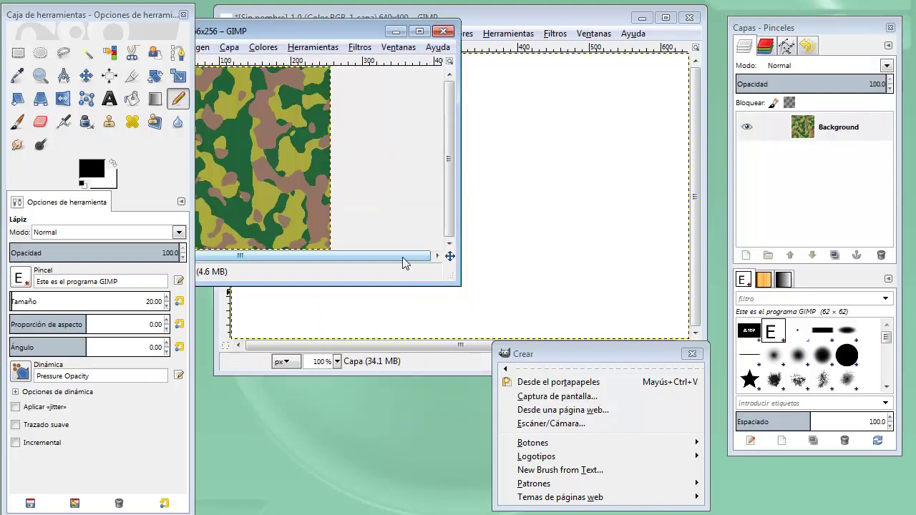
{"action": "left_click_drag", "start_coordinate": [317, 32], "coordinate": [551, 67]}
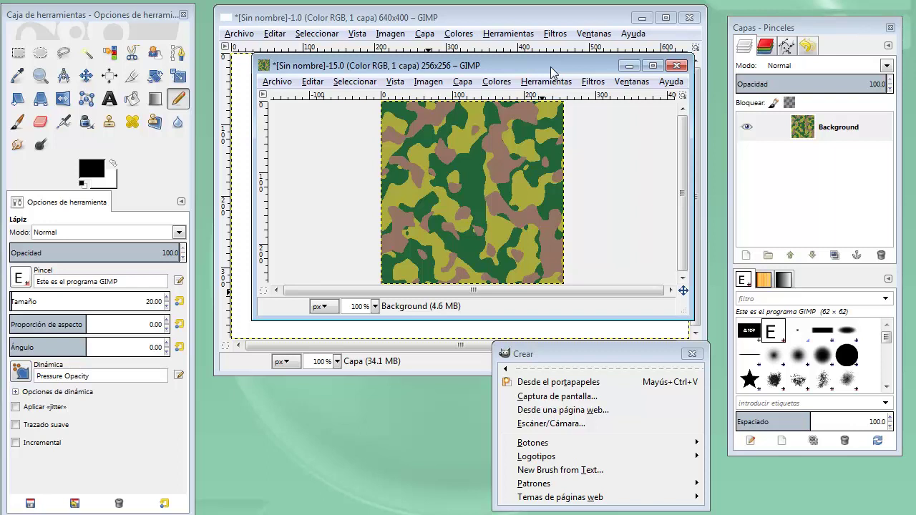
{"action": "left_click", "coordinate": [675, 67]}
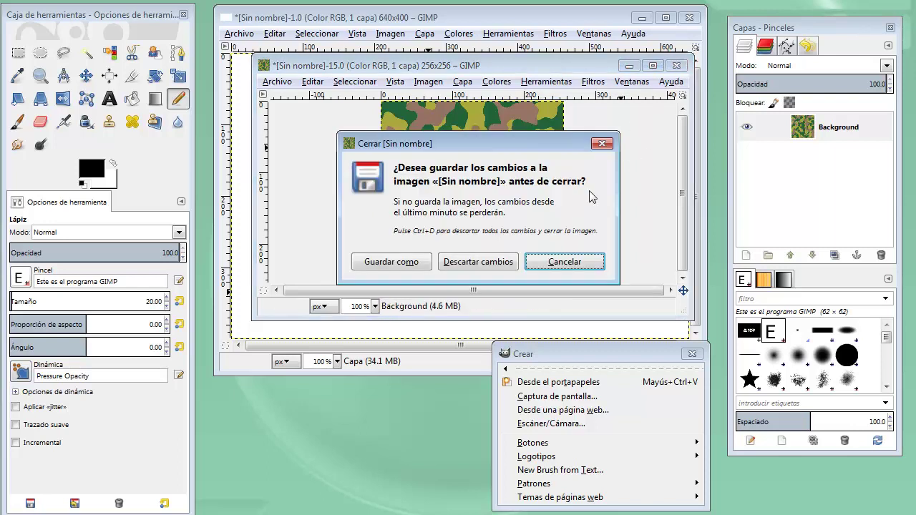
{"action": "left_click", "coordinate": [469, 264]}
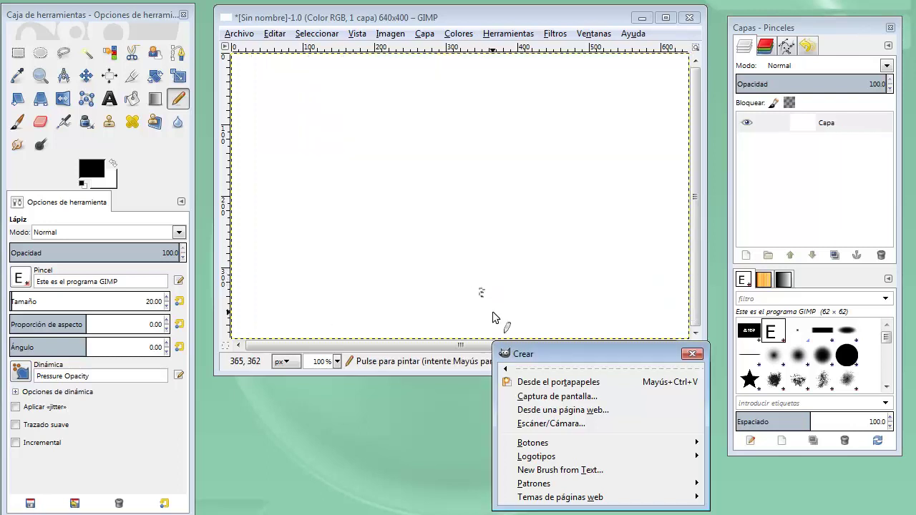
{"action": "mouse_move", "coordinate": [560, 497]}
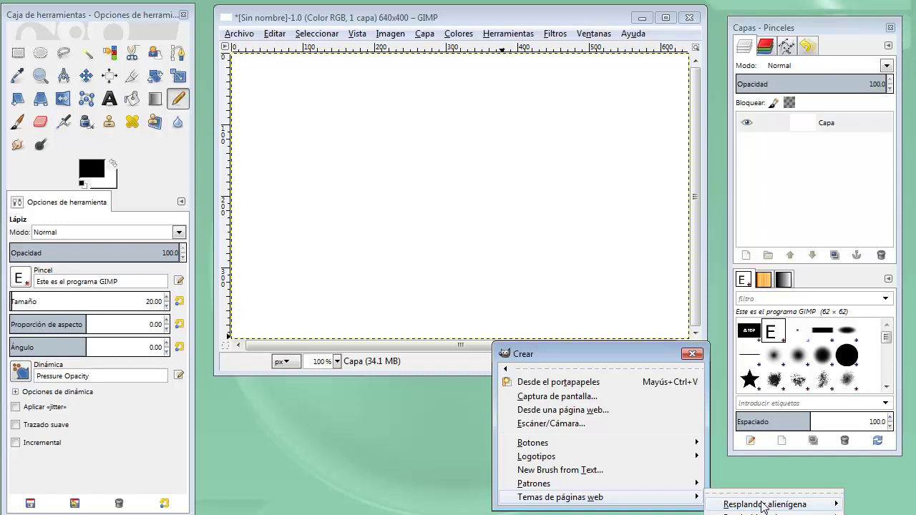
{"action": "mouse_move", "coordinate": [764, 504]}
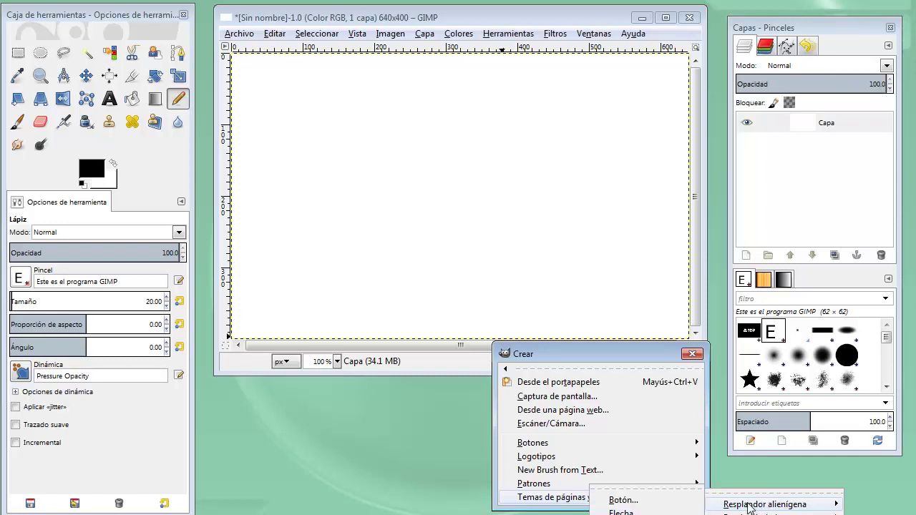
{"action": "left_click", "coordinate": [639, 503]}
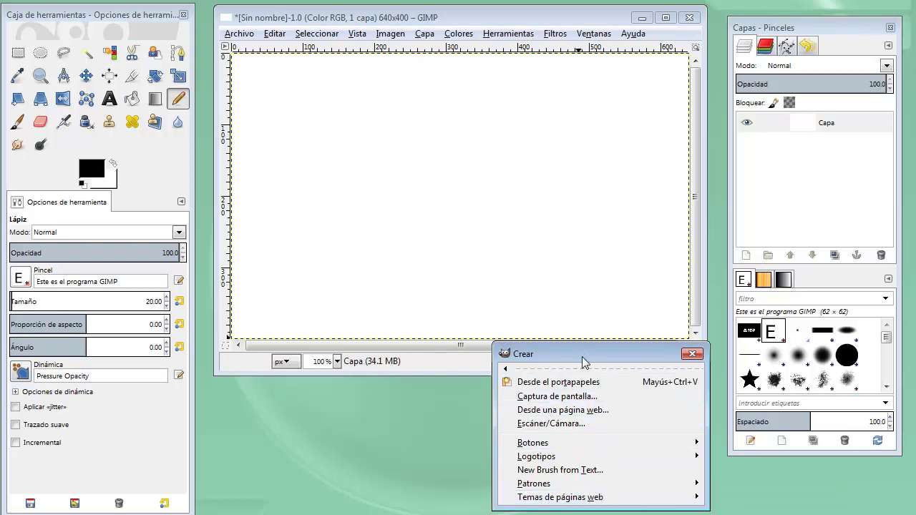
{"action": "left_click_drag", "start_coordinate": [582, 357], "coordinate": [539, 290]}
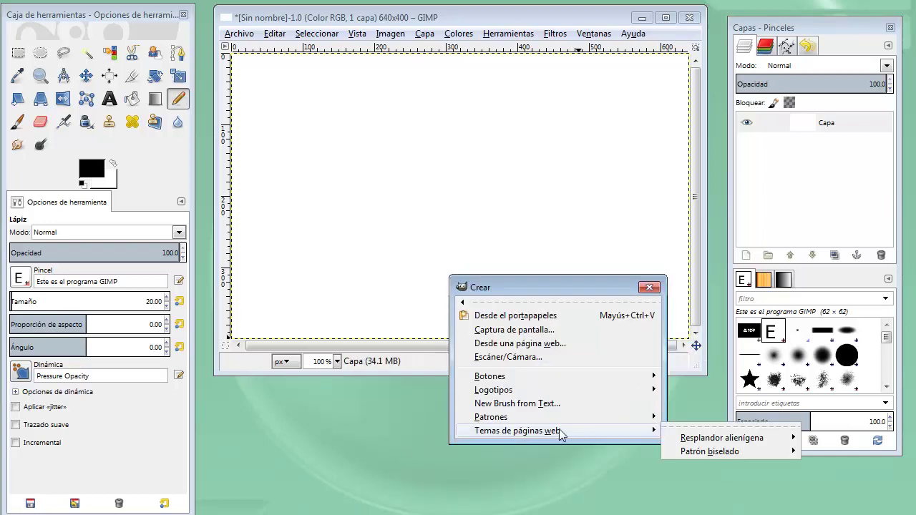
{"action": "mouse_move", "coordinate": [722, 438]}
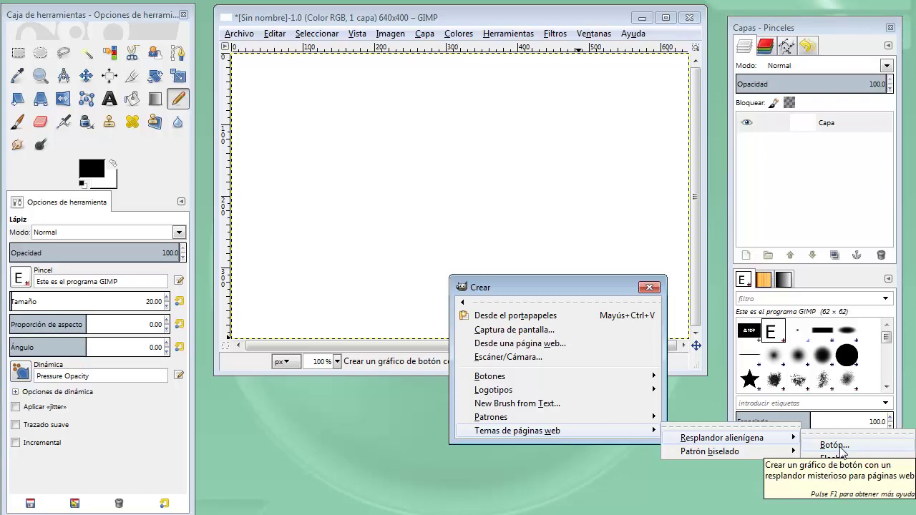
{"action": "left_click", "coordinate": [837, 446]}
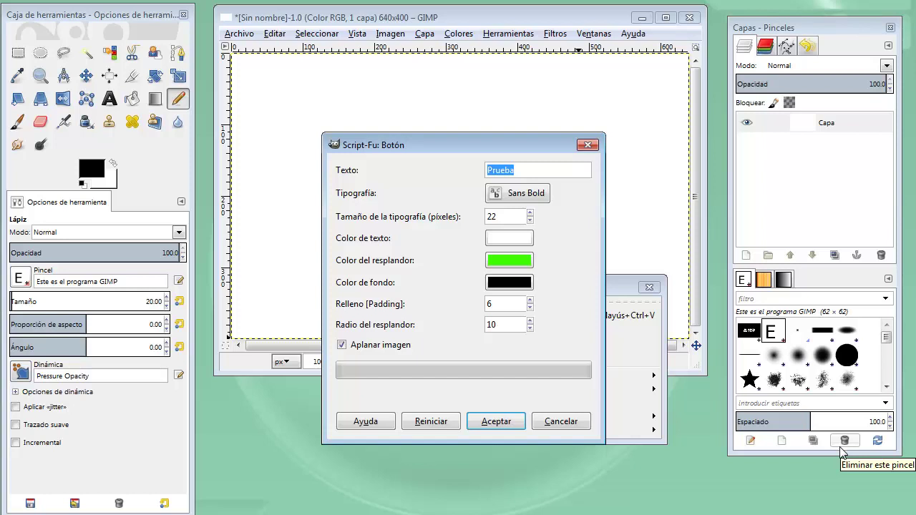
{"action": "left_click", "coordinate": [496, 425]}
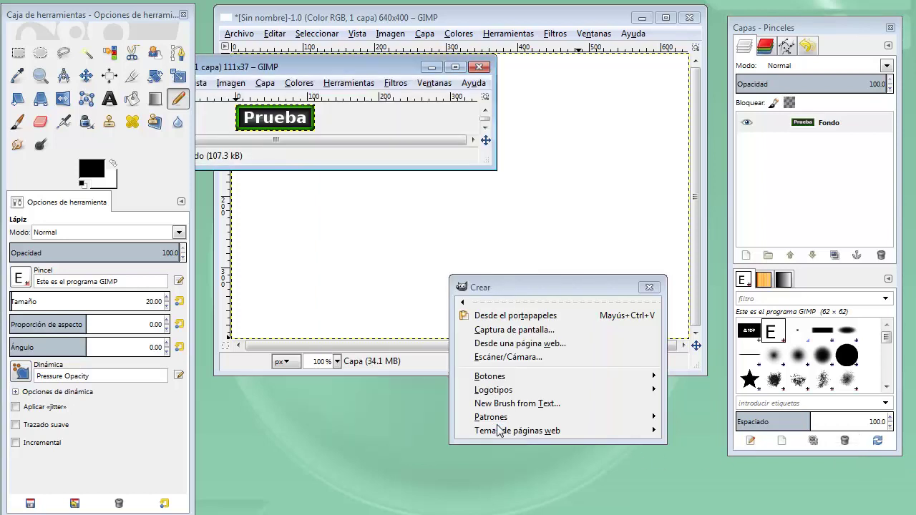
{"action": "left_click", "coordinate": [489, 66]}
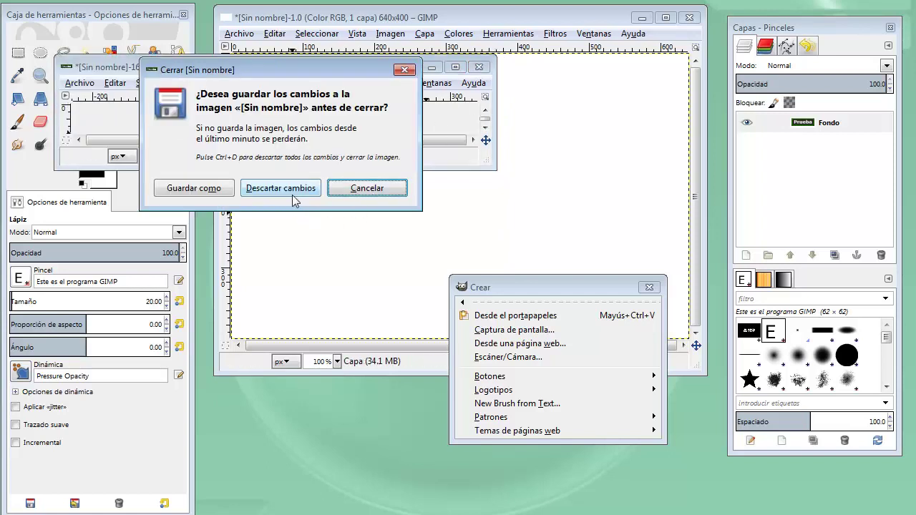
{"action": "left_click", "coordinate": [293, 190]}
{"action": "mouse_move", "coordinate": [517, 431]}
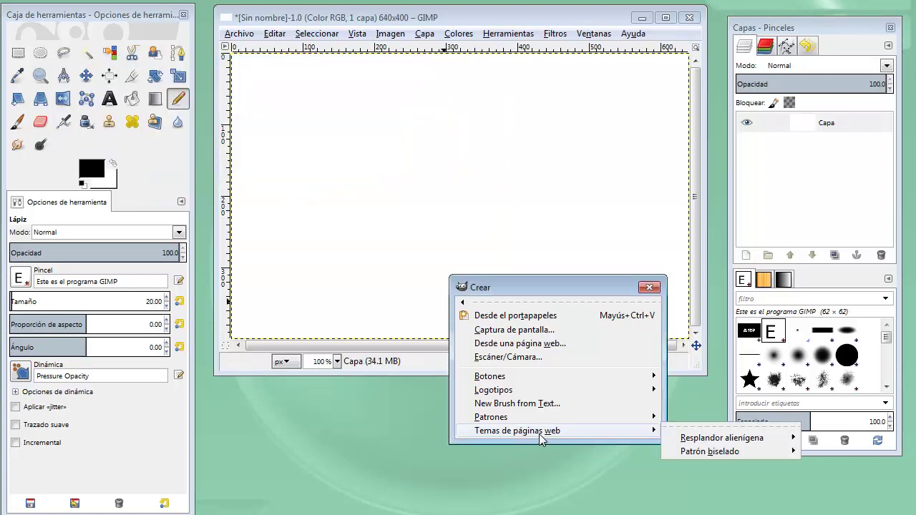
{"action": "mouse_move", "coordinate": [726, 451]}
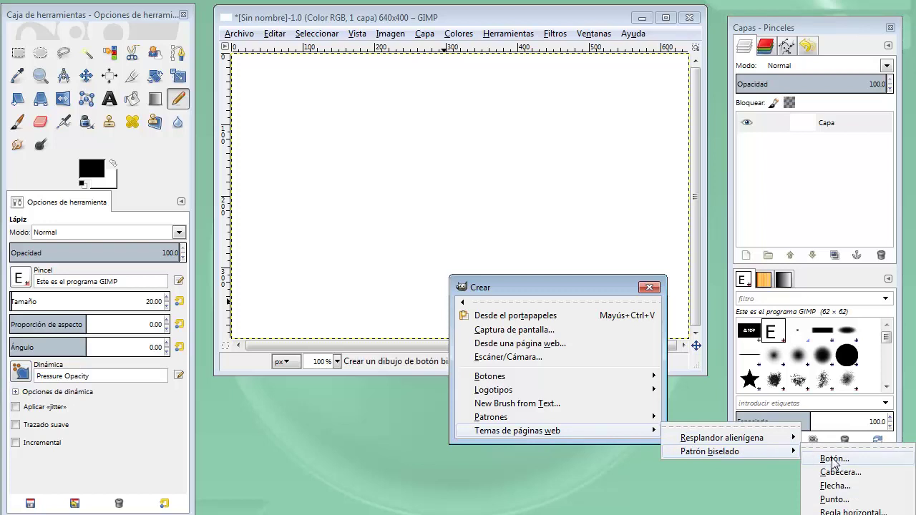
Run the Patrón biselado Botón script with its text changed to 'Botón'.
{"action": "left_click", "coordinate": [834, 460]}
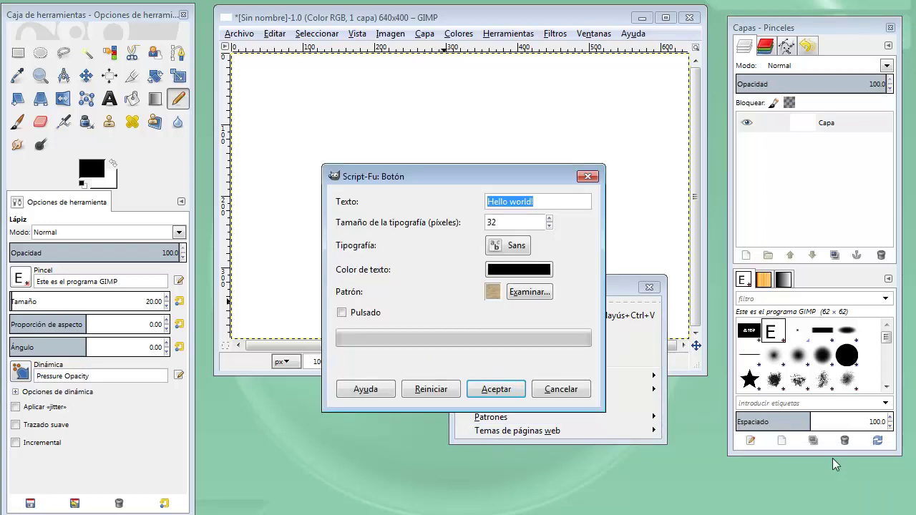
{"action": "type", "text": "Botón"}
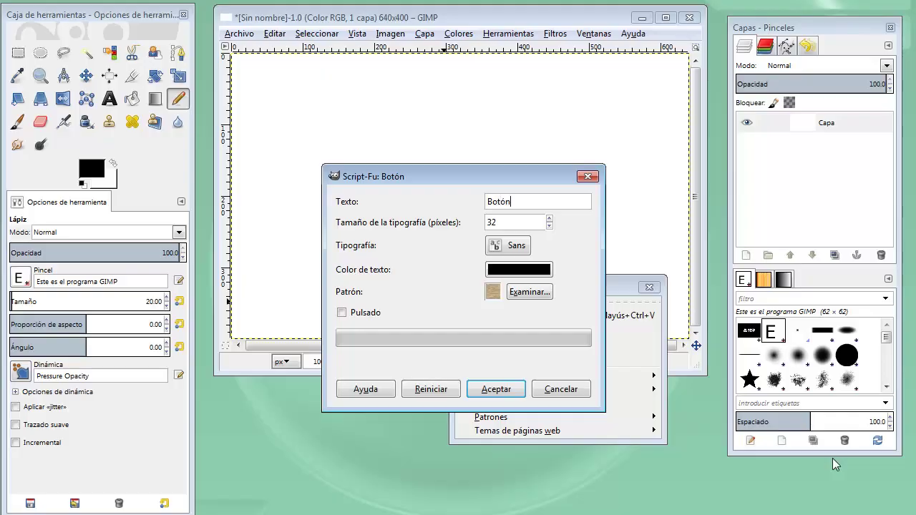
{"action": "left_click", "coordinate": [497, 390]}
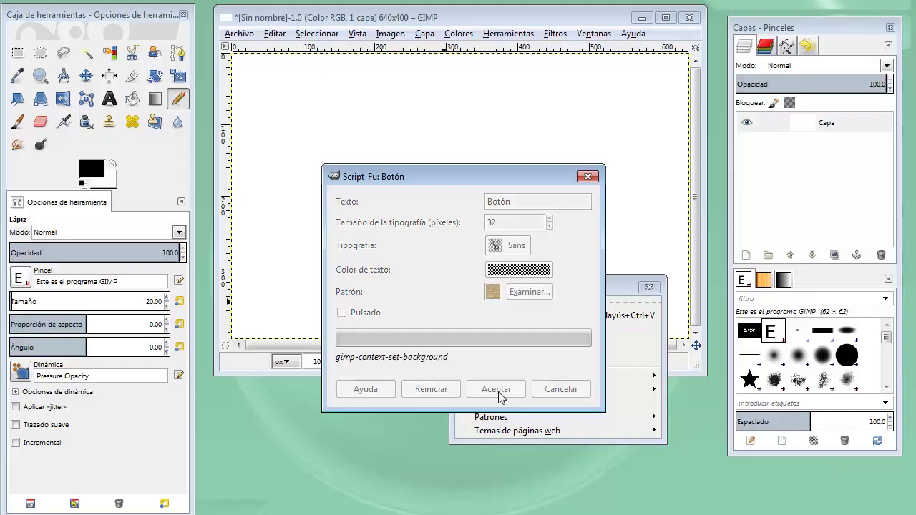